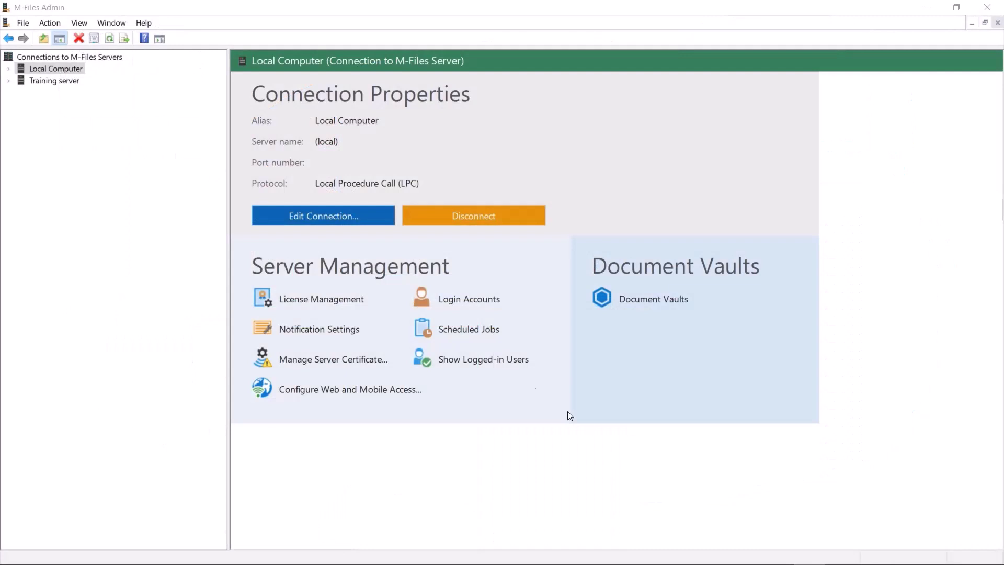
Expand Local Computer > Document Vaults > My Vault and show its Workflows list
left_click(8, 68)
left_click(21, 80)
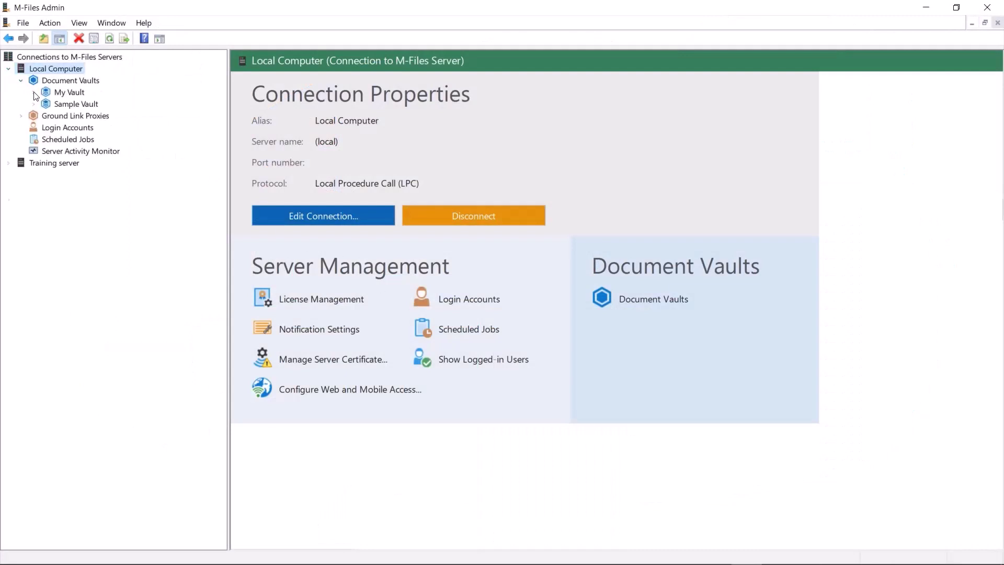
left_click(34, 92)
left_click(83, 174)
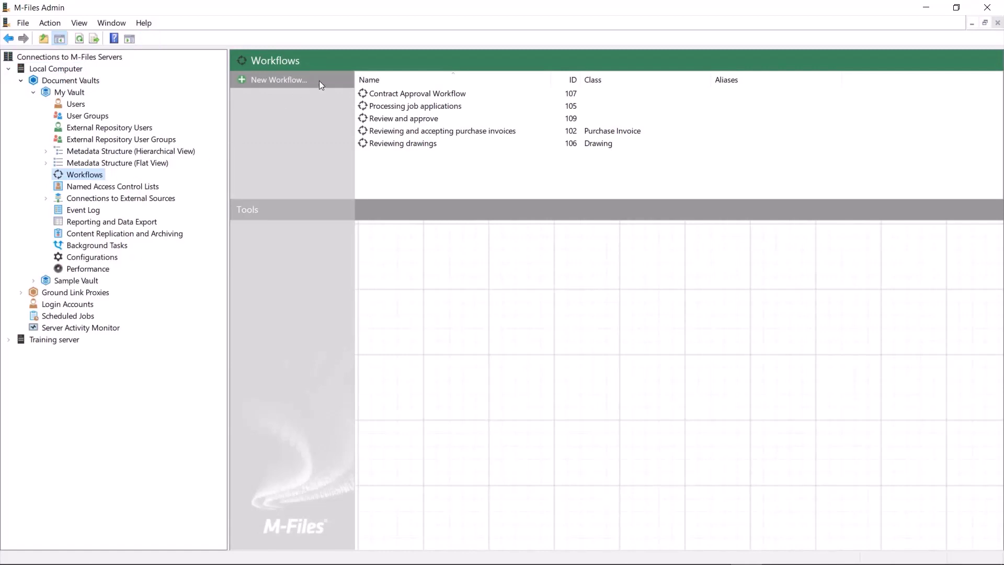
Create a workflow named 'Document Workflow' with two states, Draft and Final
left_click(288, 83)
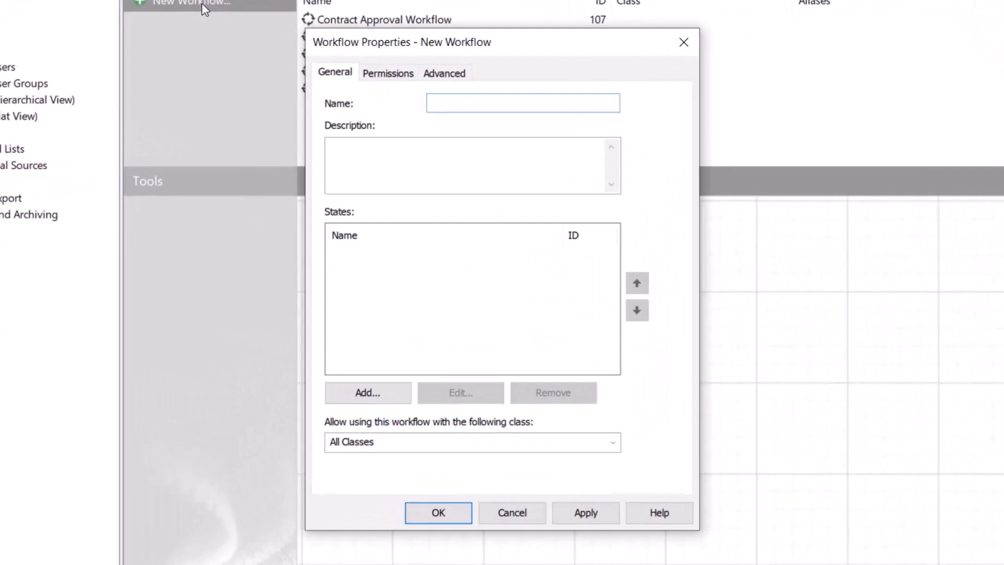
type("Document Workflow")
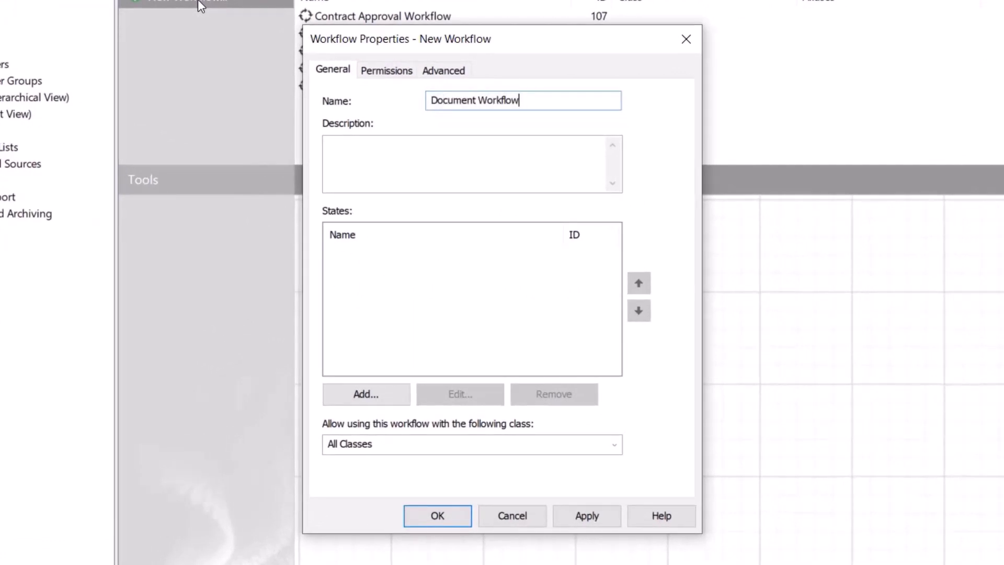
left_click(391, 399)
type("Draft")
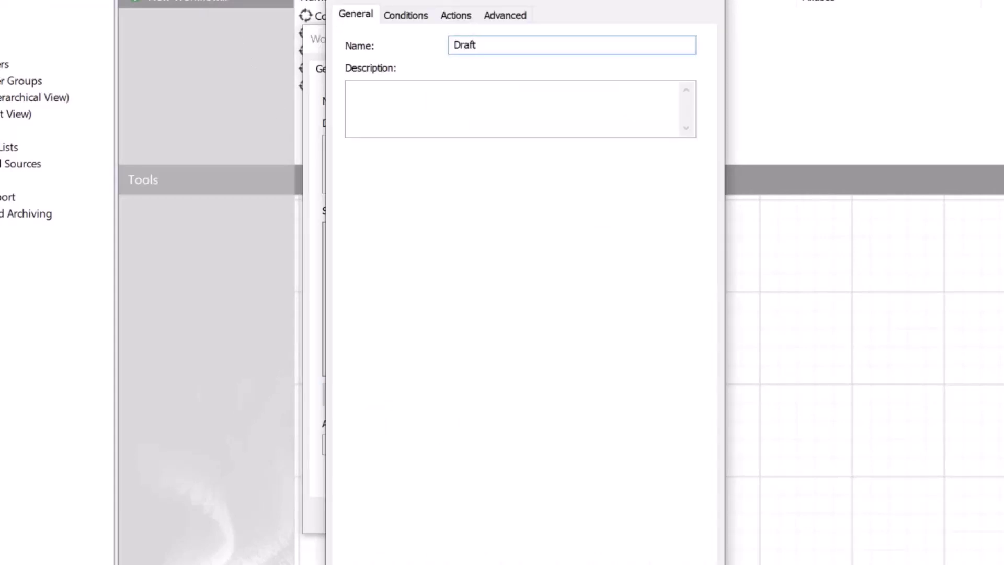
key("Return")
left_click(382, 397)
type("Final")
left_click(423, 16)
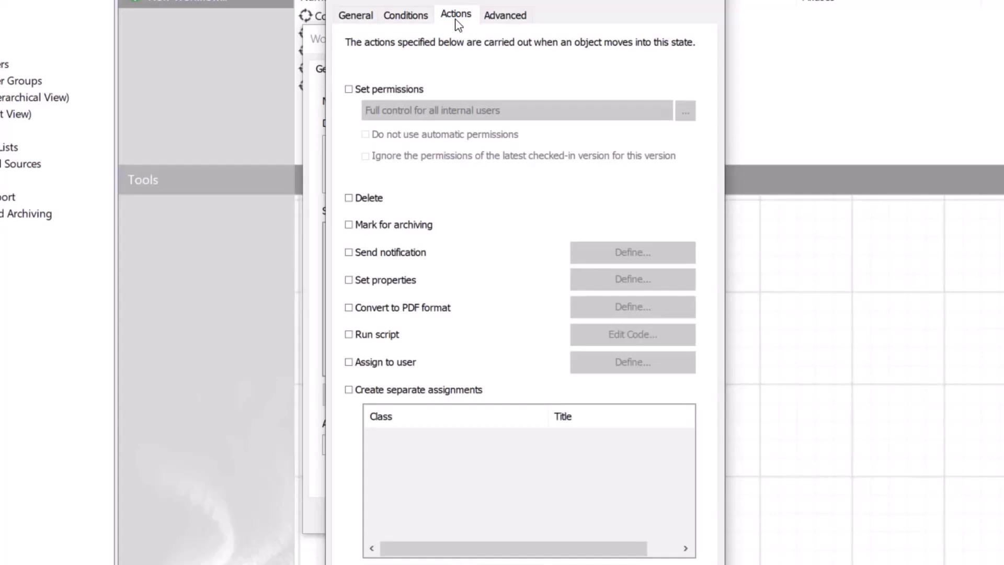
left_click(549, 544)
left_click(469, 454)
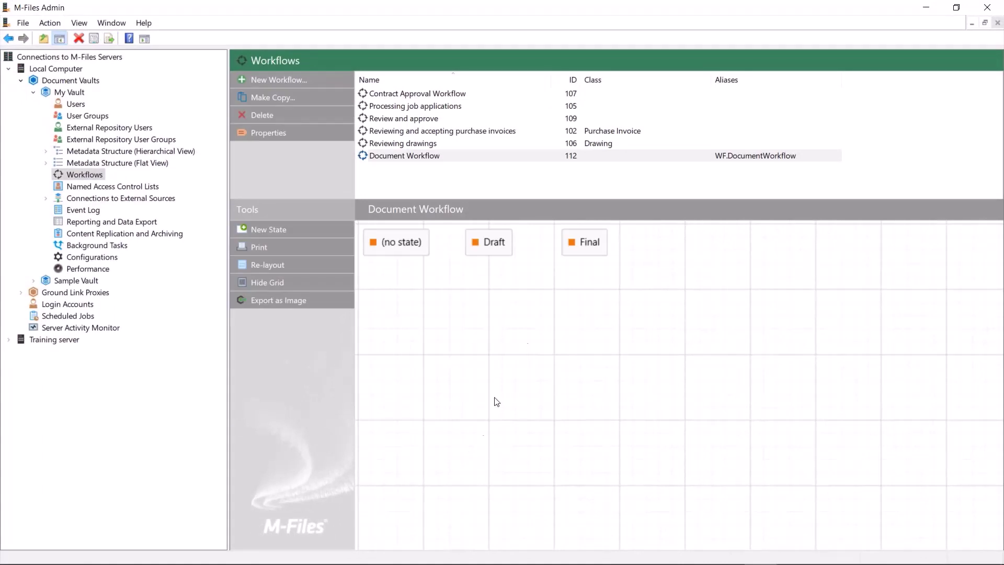
Stack (no state), Draft and Final into a single vertical column in the diagram
left_click_drag(584, 242, 588, 344)
left_click_drag(500, 251, 602, 309)
left_click_drag(413, 248, 594, 252)
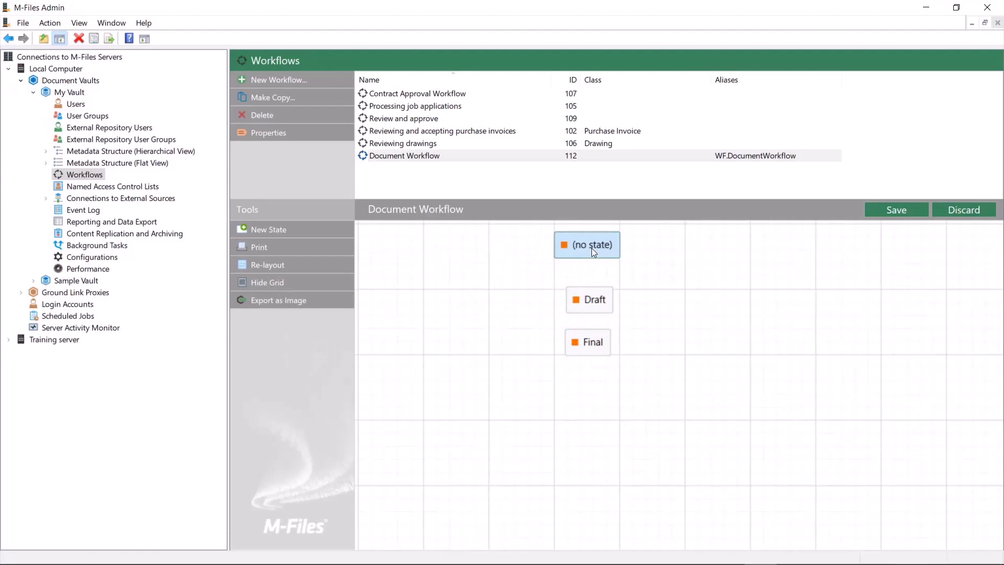
Add an Obsolete state and position it directly beneath Final in the column
left_click(278, 237)
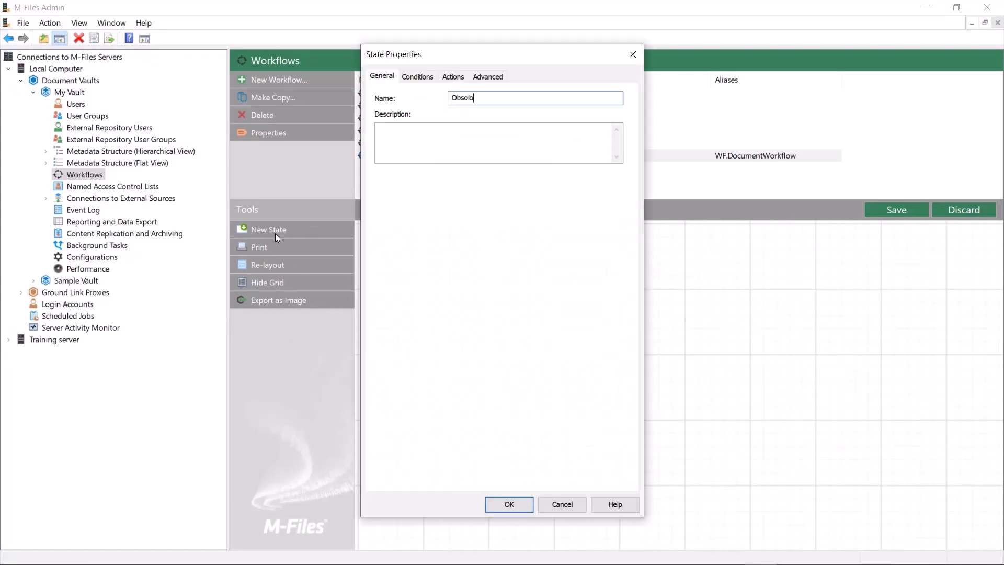
left_click(515, 503)
left_click_drag(411, 252, 593, 397)
left_click_drag(590, 345, 590, 350)
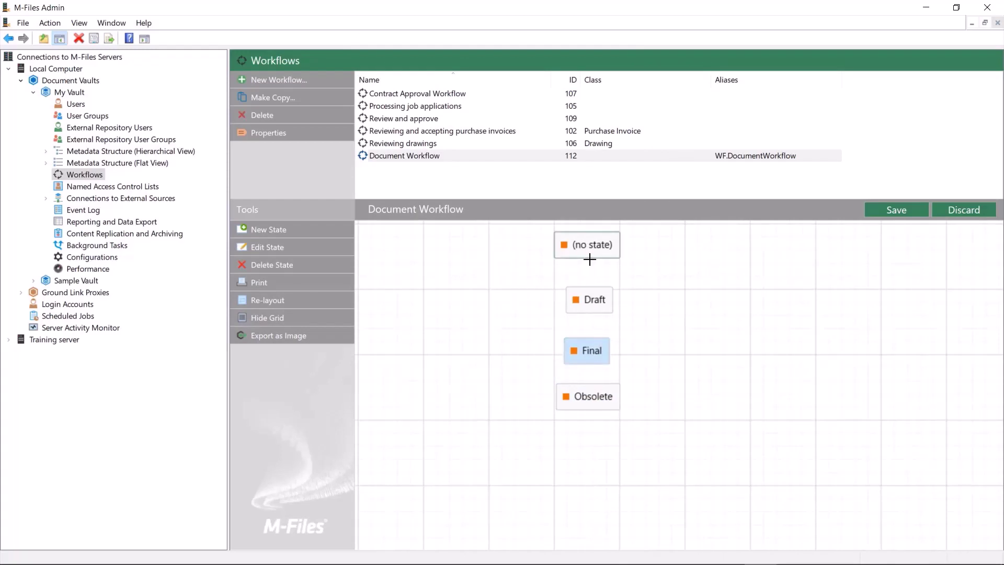
Draw (no state)→Draft and Draft→Final transitions, curving Draft→Obsolete around Final
left_click_drag(589, 259, 602, 390)
left_click(589, 337)
left_click_drag(589, 338, 658, 333)
left_click_drag(590, 360, 685, 381)
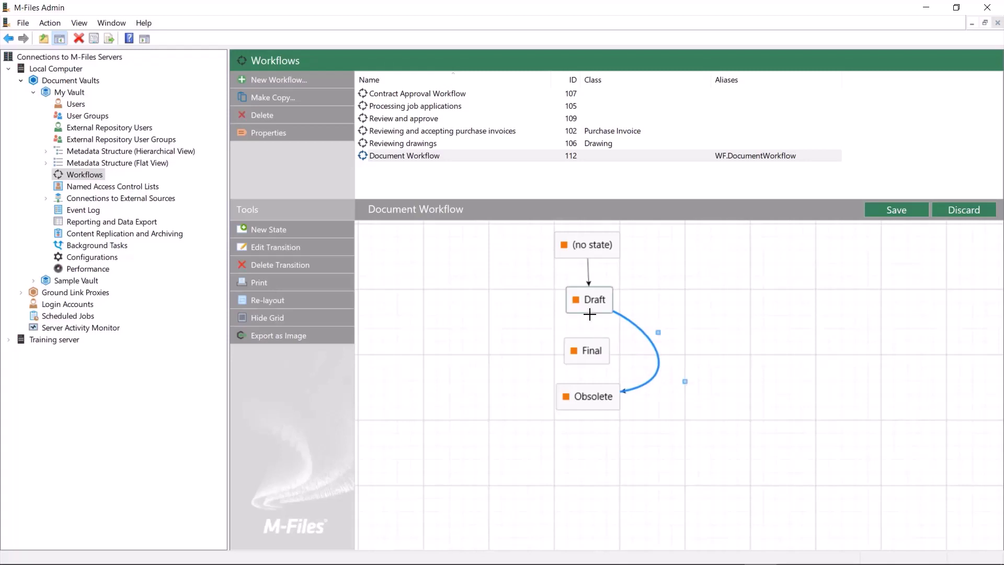
left_click_drag(588, 313, 590, 384)
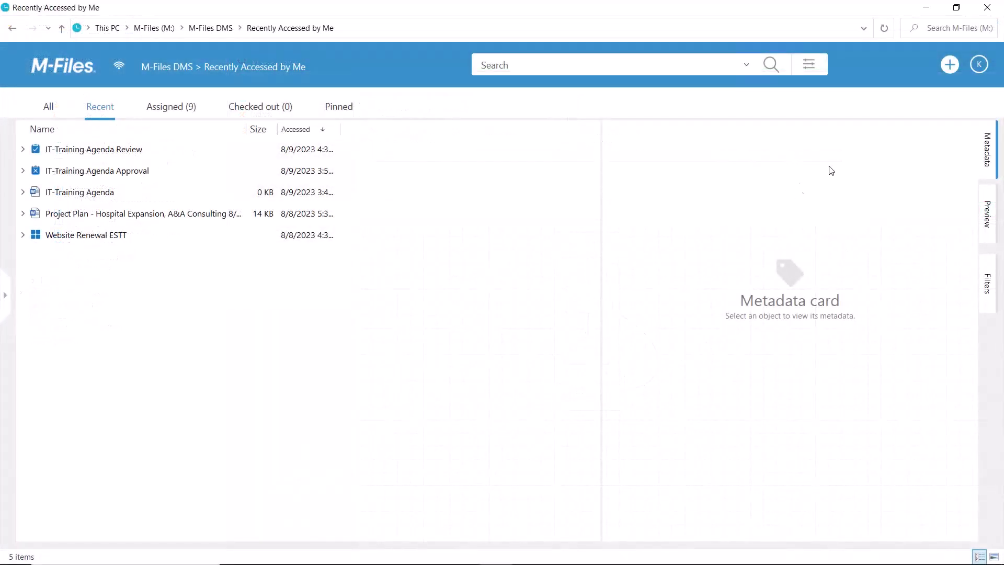
Start a new Document-class file from the Microsoft Word Document (.docx) template
left_click(947, 67)
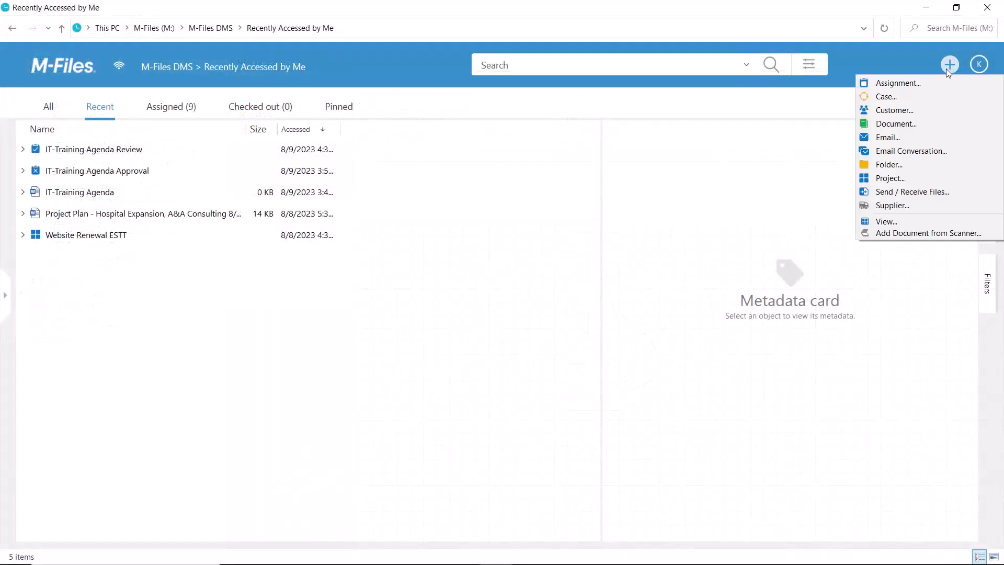
left_click(907, 124)
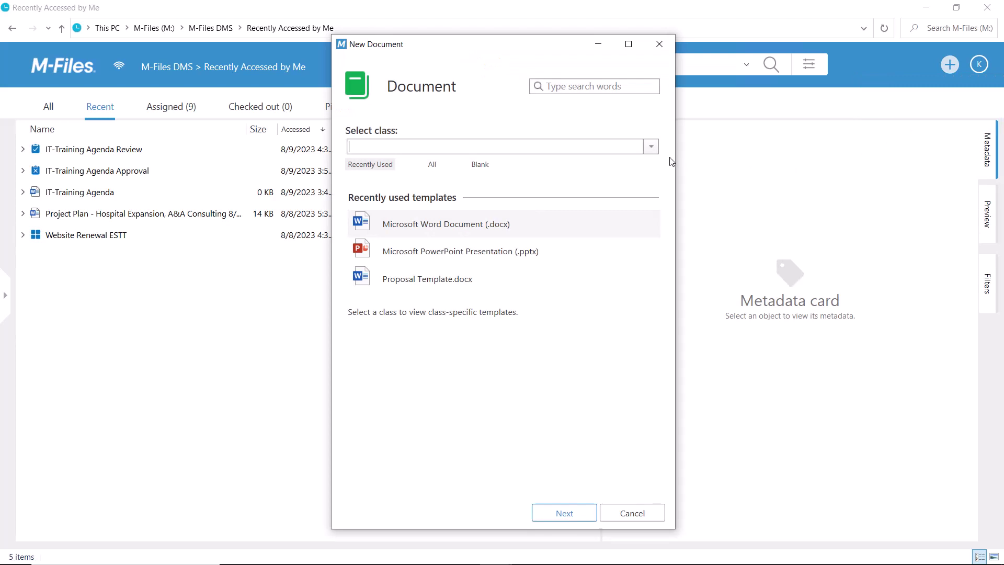
left_click(651, 148)
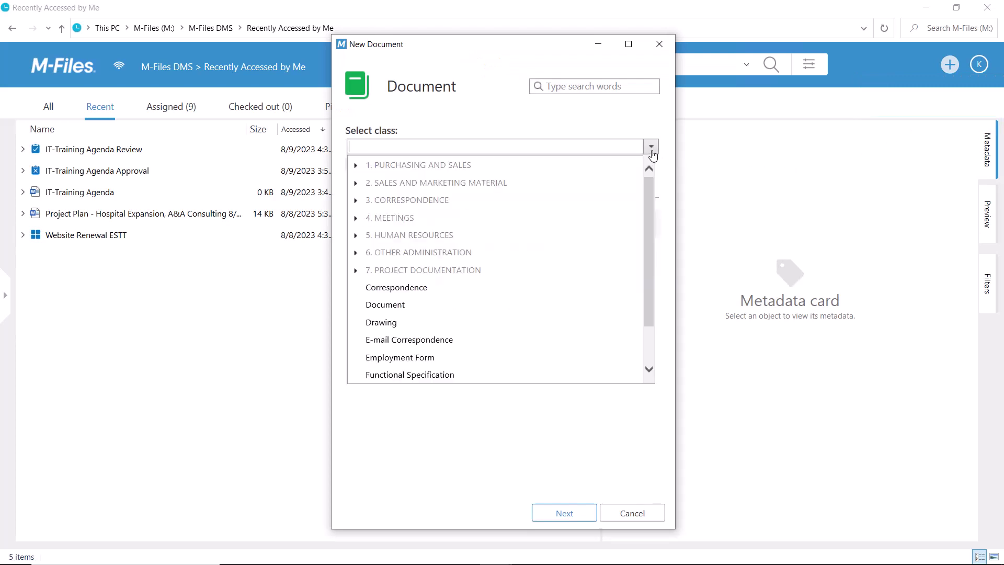
left_click(386, 305)
left_click_drag(672, 253, 670, 398)
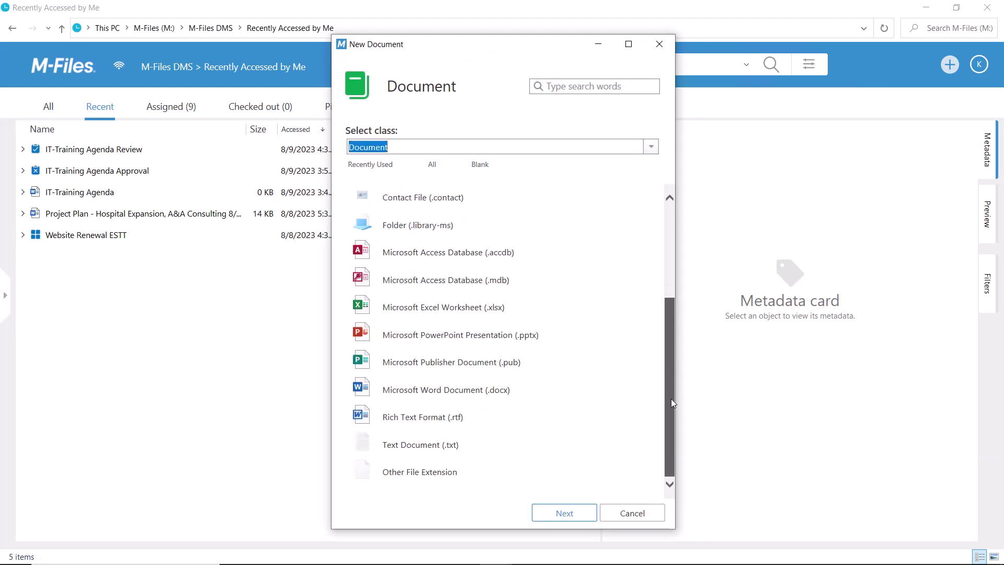
left_click(509, 390)
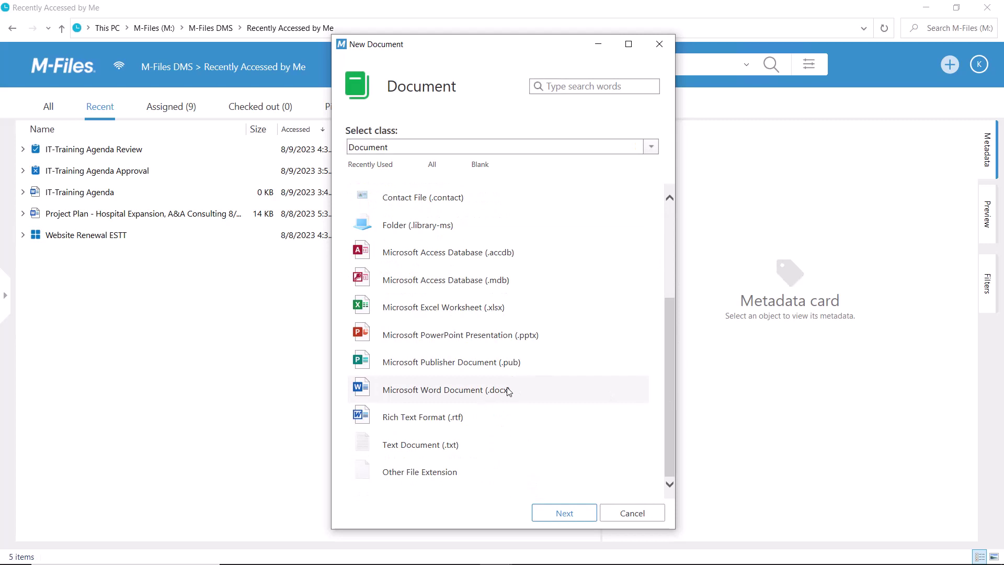
left_click(572, 516)
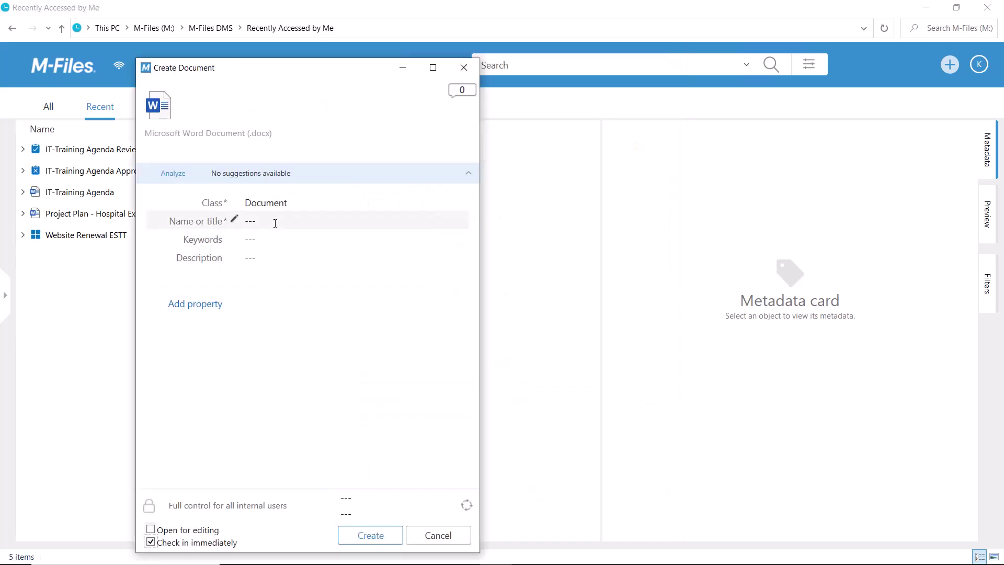
Create the document 'Remote working ideas' assigned to Document Workflow
left_click(275, 221)
type("Remote")
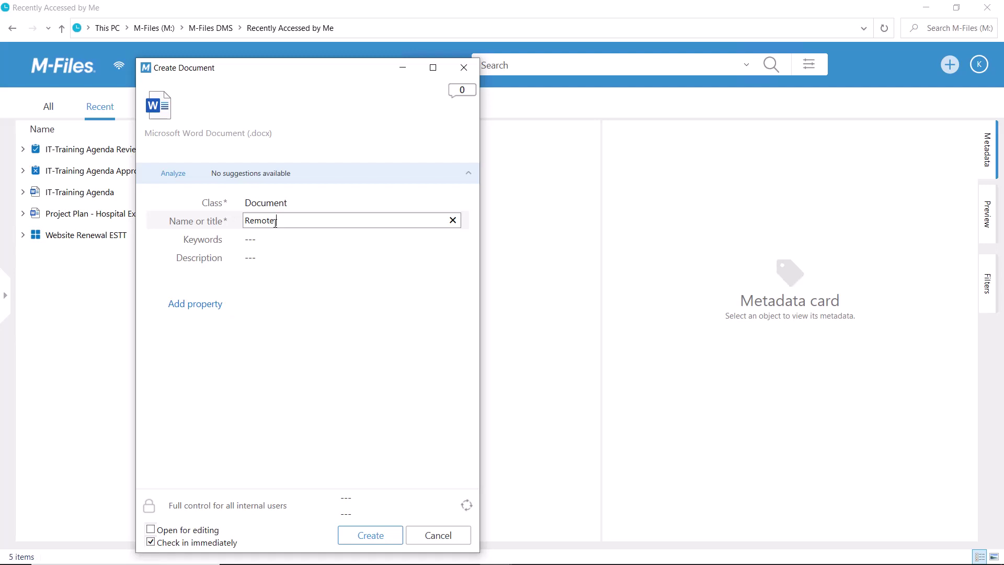
type(" working ideas")
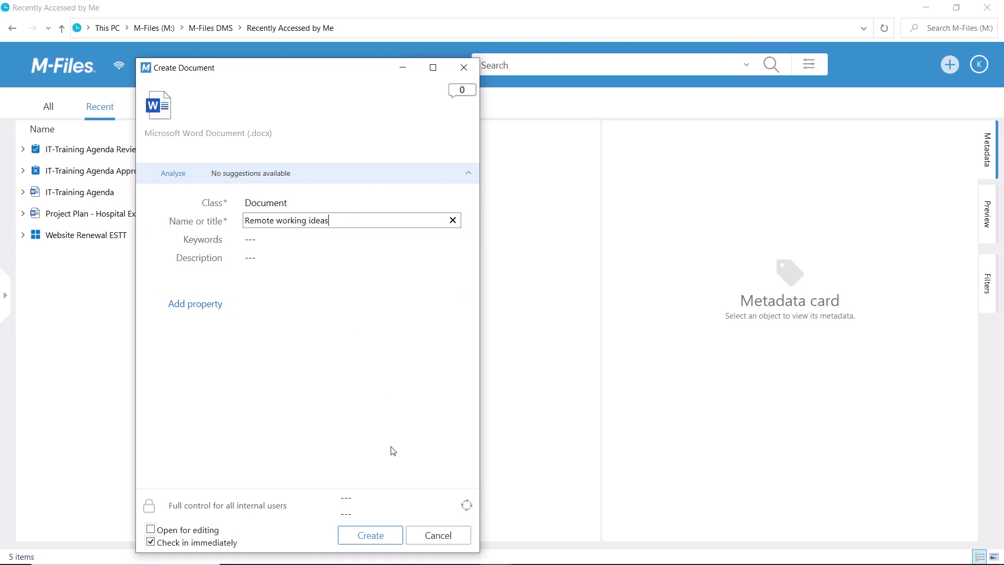
left_click(380, 499)
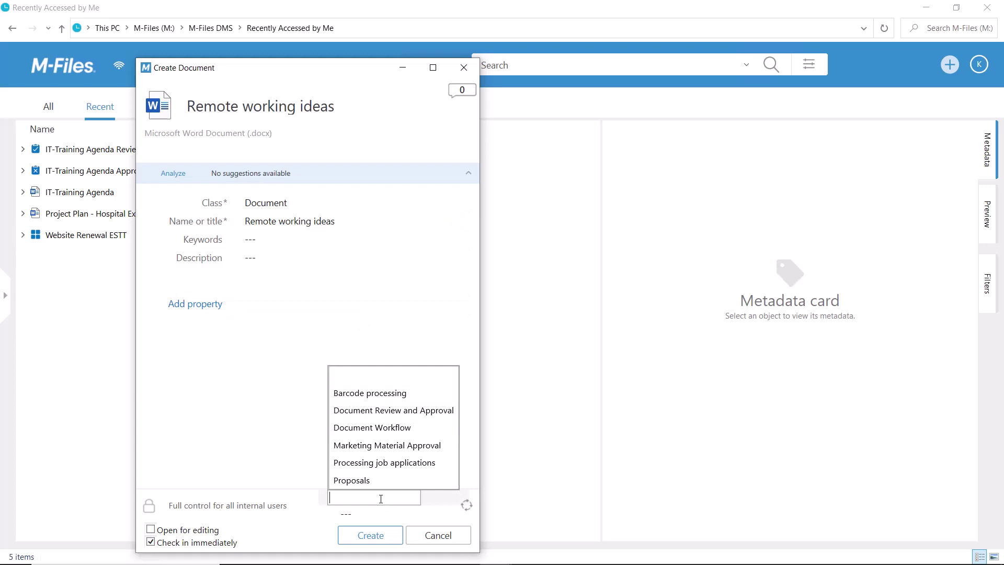
left_click(392, 428)
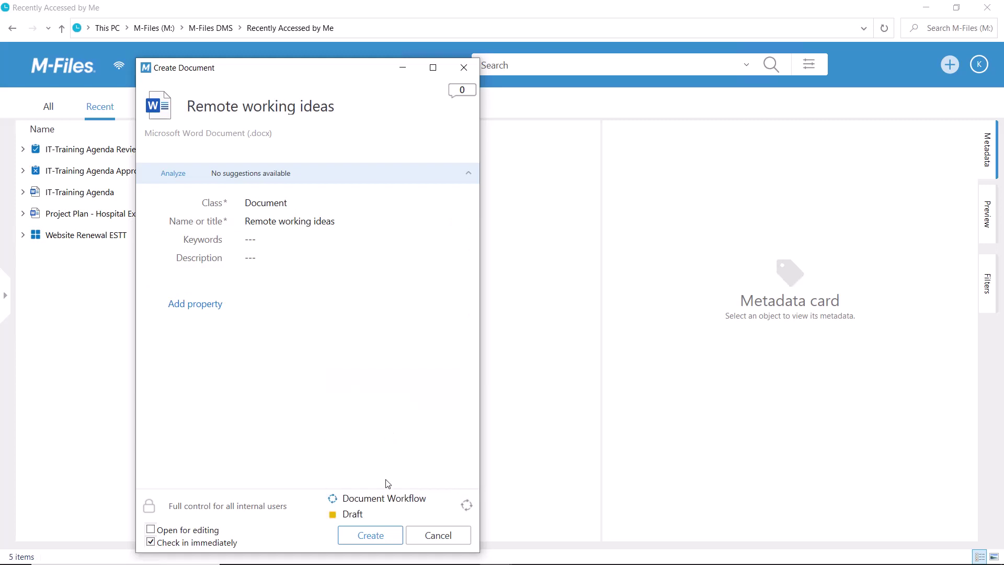
left_click(383, 538)
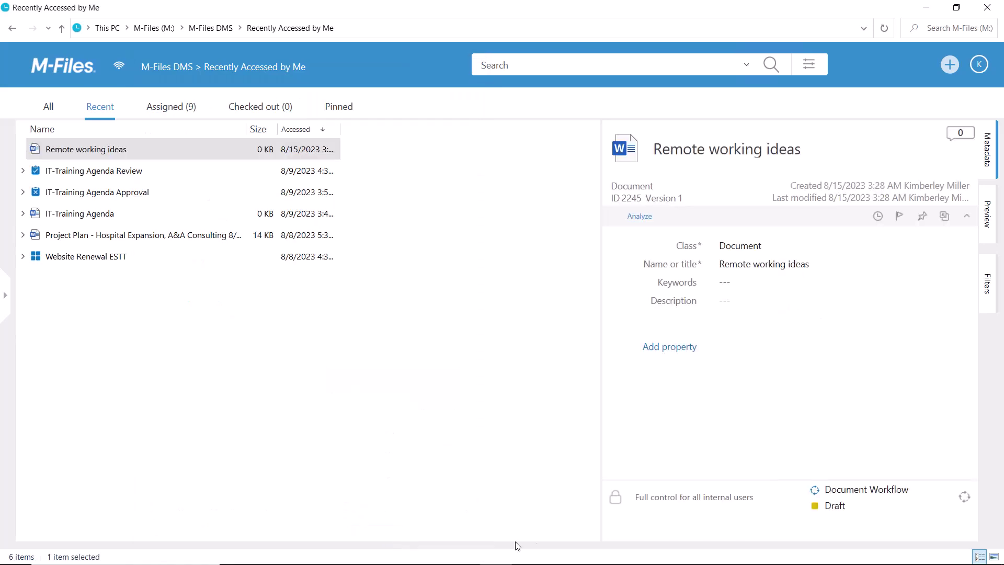
Move Remote working ideas from Draft to the Final state and save it
left_click(865, 510)
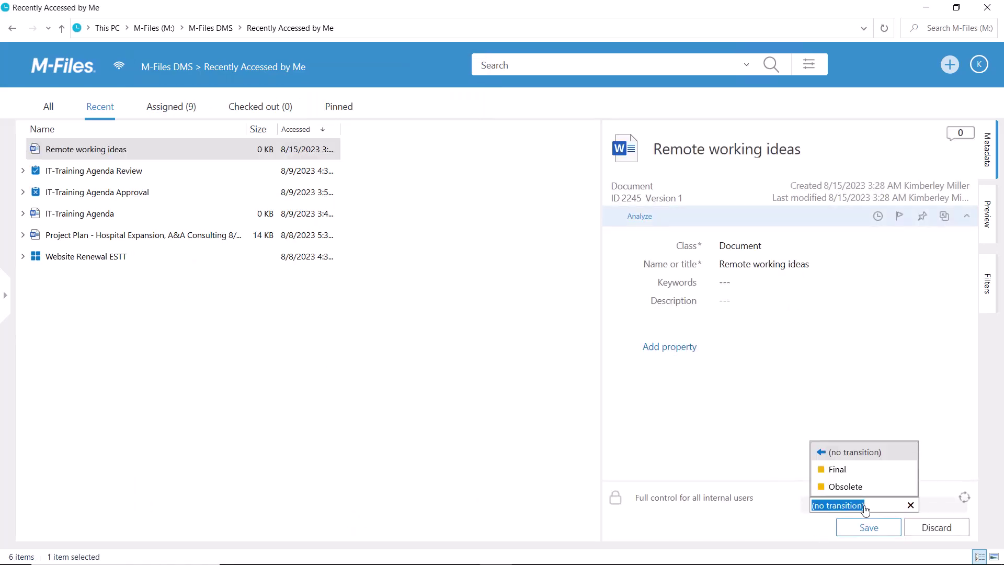
left_click(864, 469)
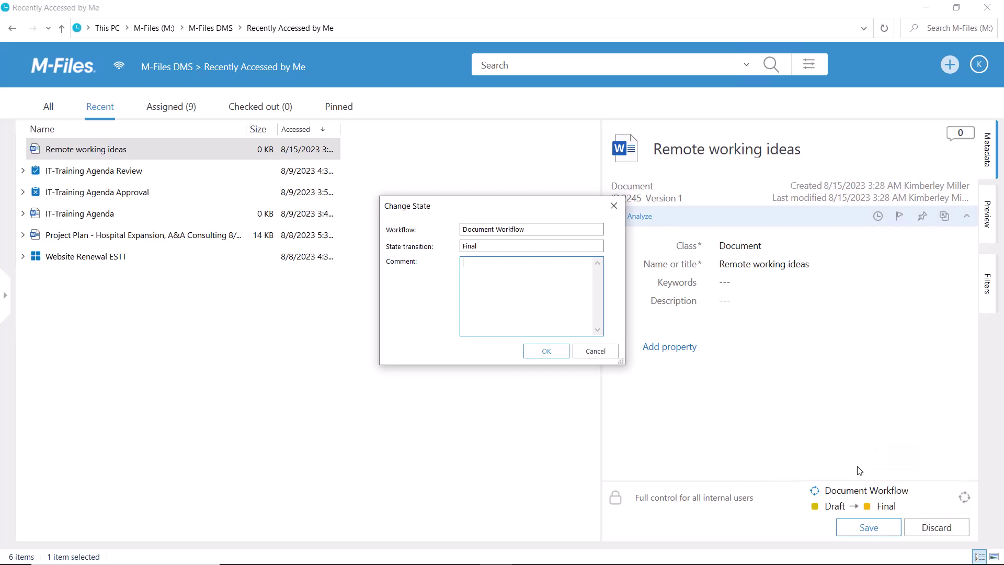
left_click(546, 351)
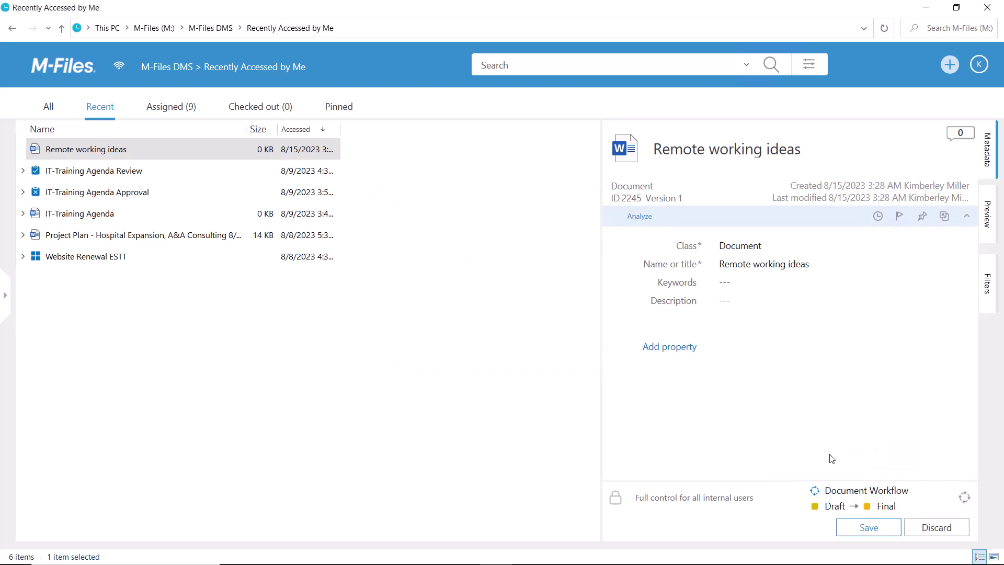
left_click(879, 530)
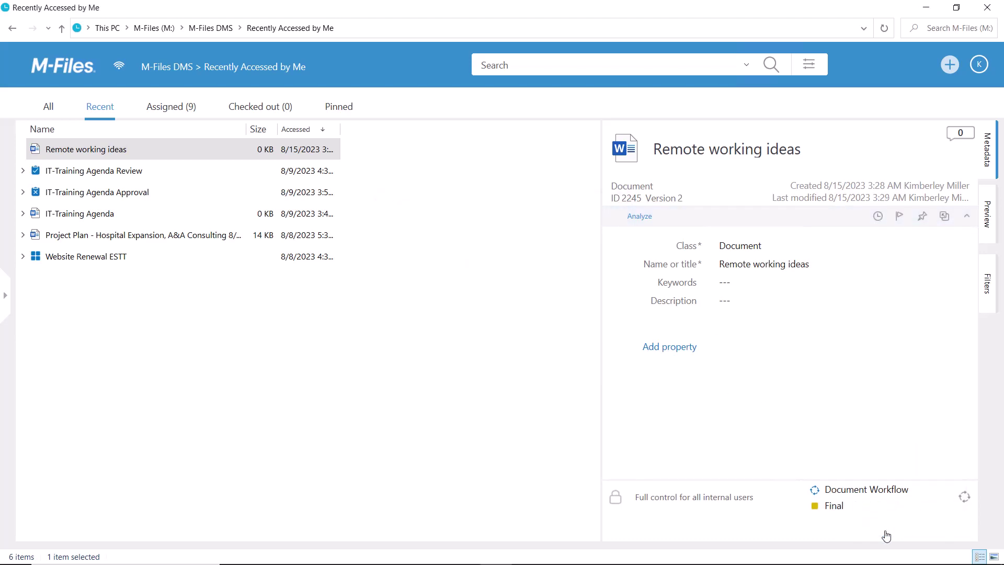
Transition the document from Final to Obsolete and save it
left_click(847, 507)
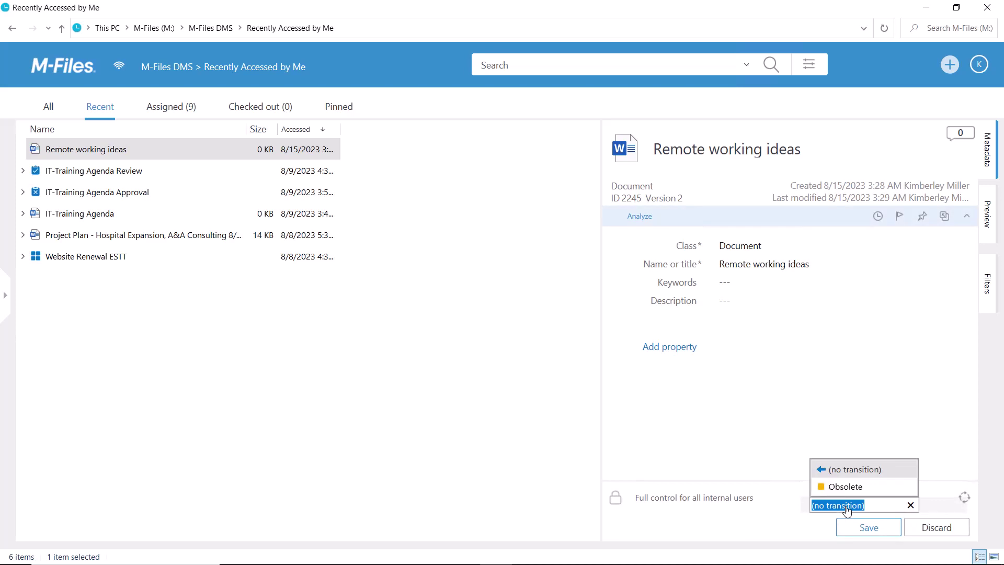
left_click(880, 486)
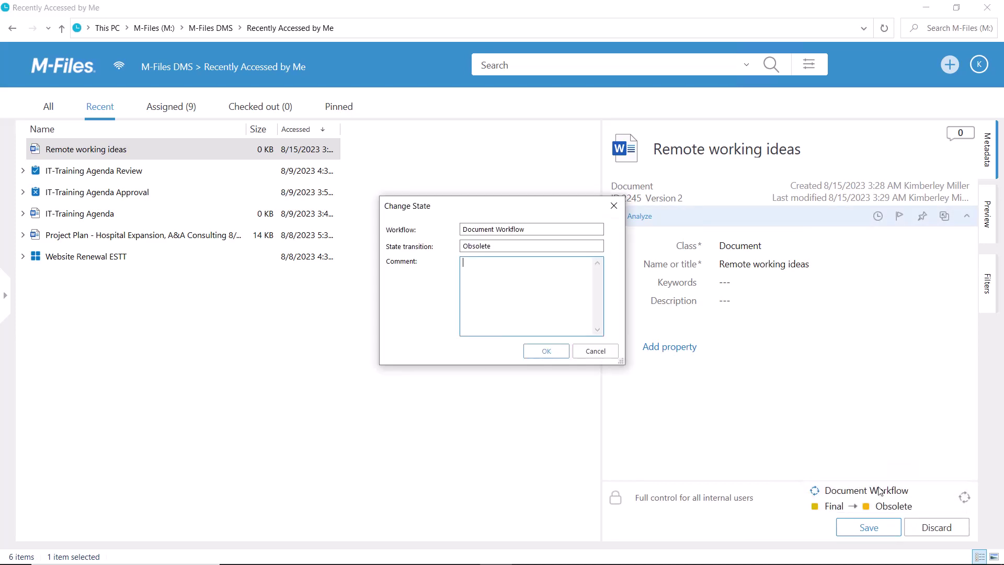
left_click(548, 352)
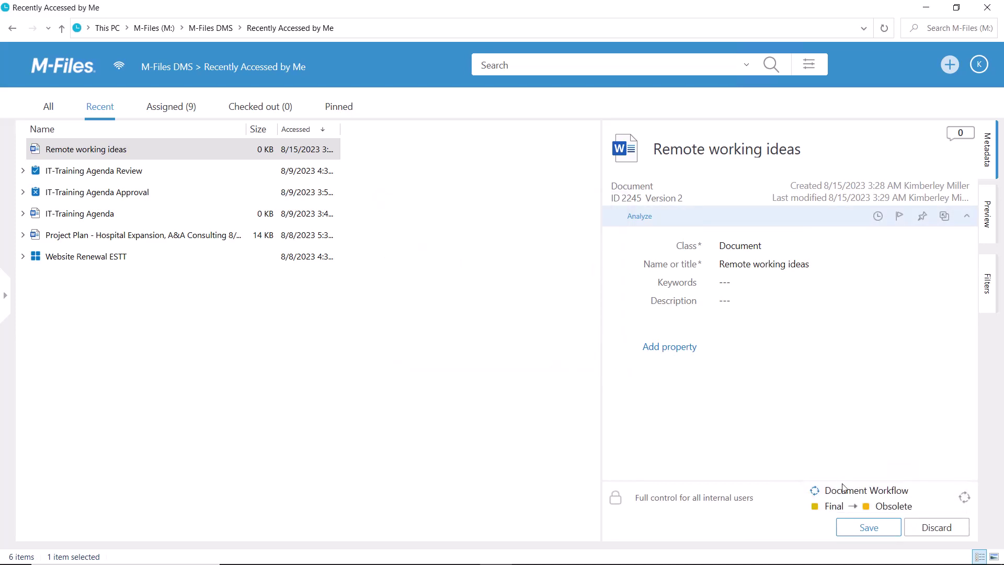
left_click(866, 529)
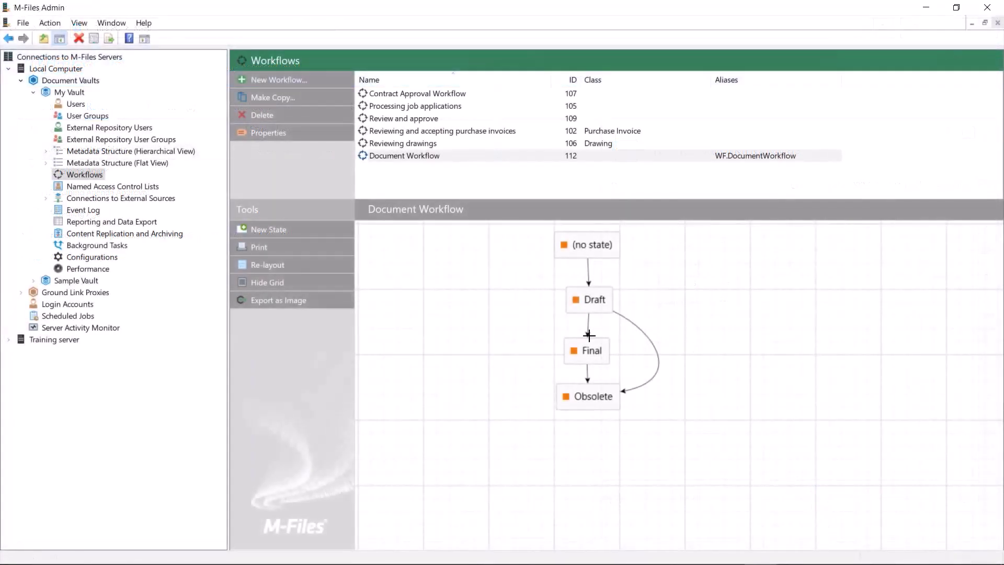
Make the Final state set Description to 'This is the final version of the document.'
left_click(590, 353)
double_click(591, 354)
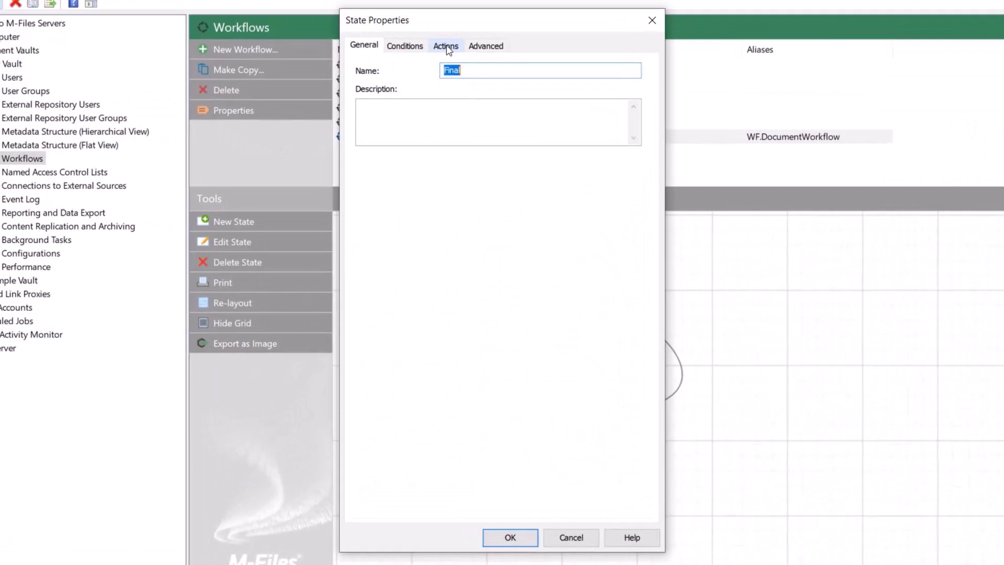
left_click(454, 78)
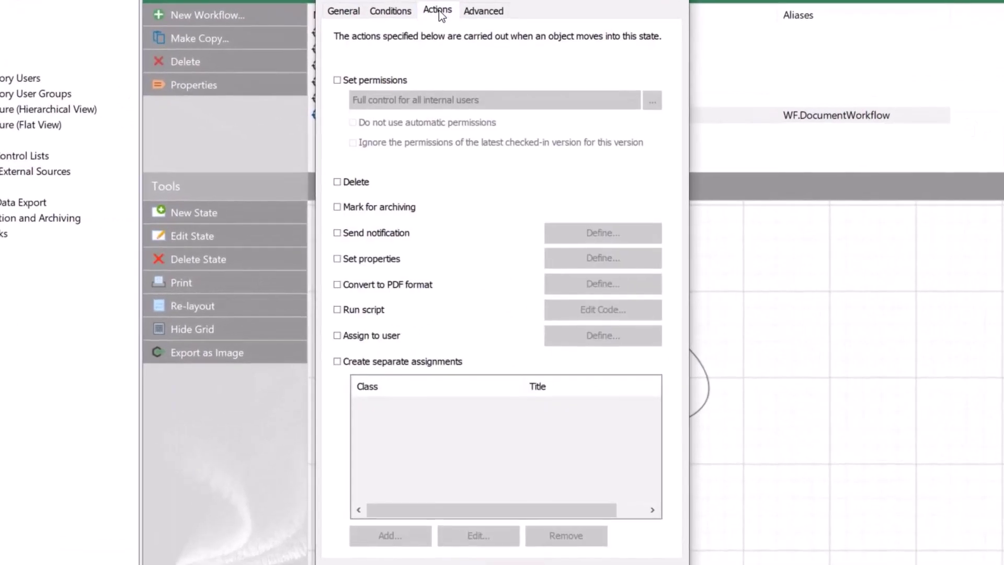
left_click(370, 258)
left_click(601, 258)
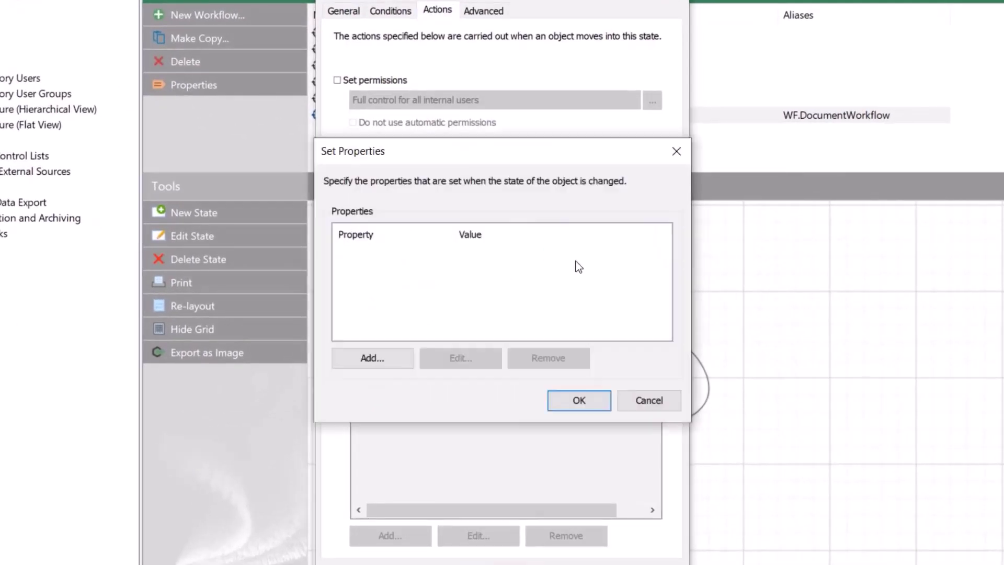
left_click(394, 360)
left_click(661, 255)
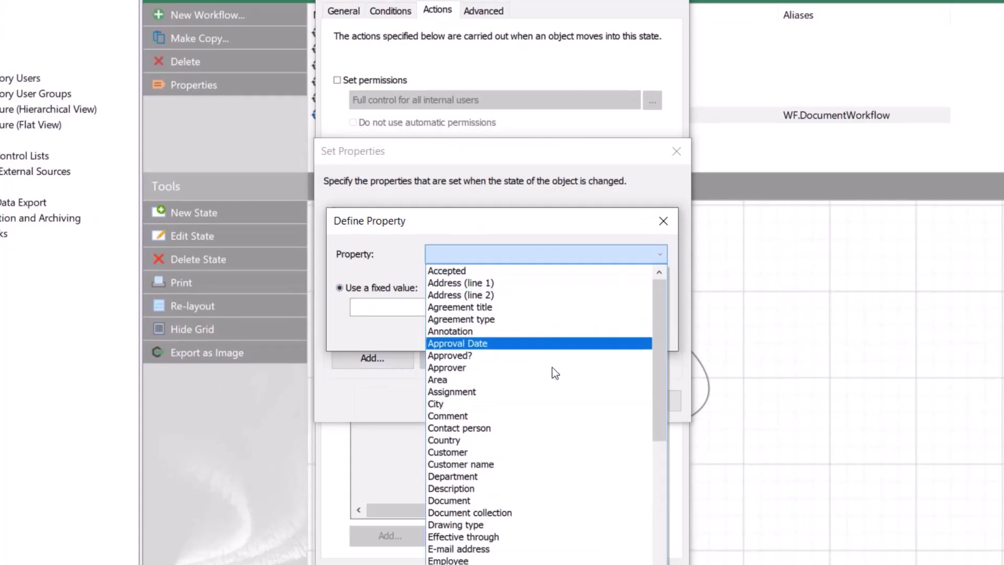
left_click(505, 489)
left_click(459, 306)
type("This is")
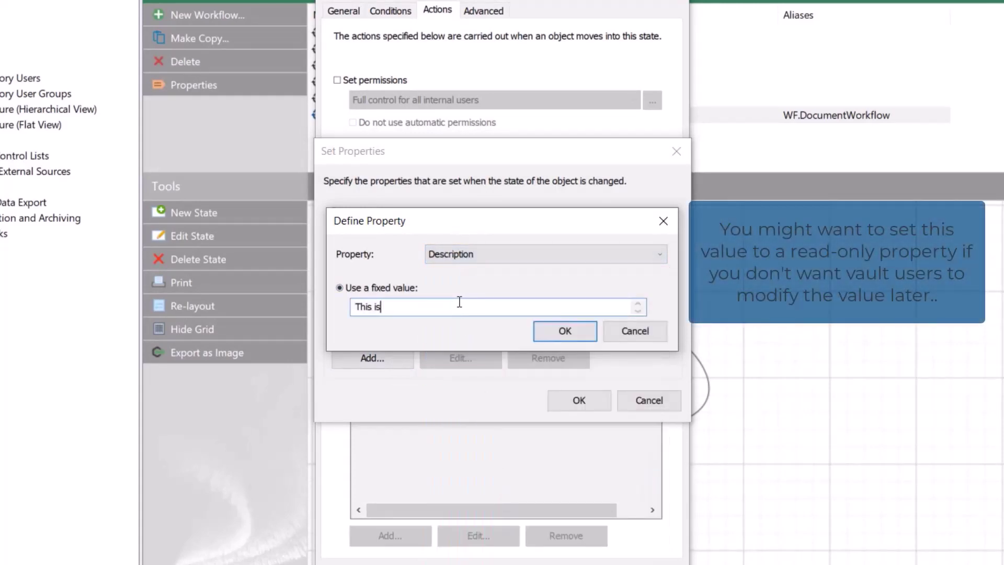
type(" the final version of the document.")
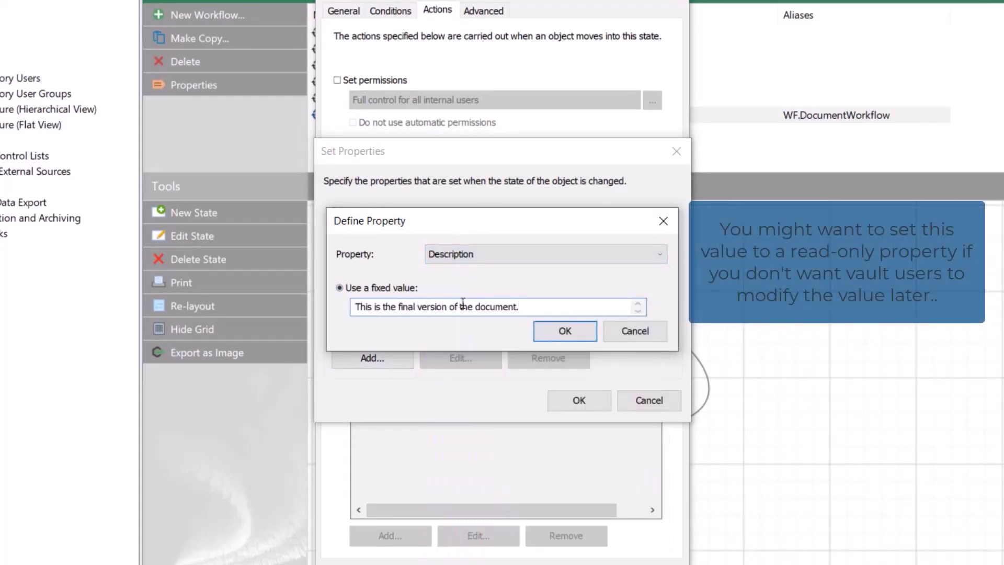
left_click(547, 328)
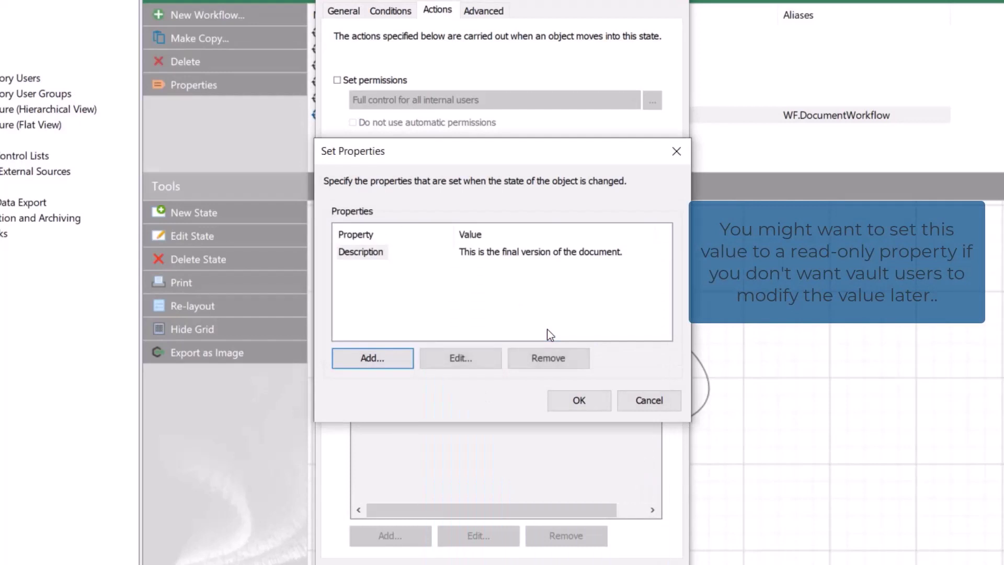
left_click(592, 401)
key("Return")
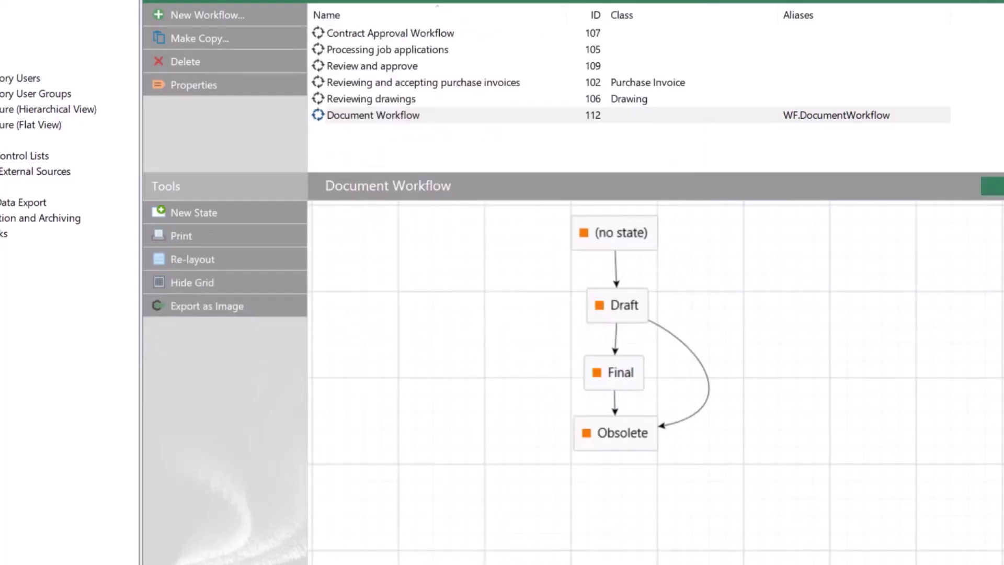
Make the Obsolete state set Description to 'This copy is obsolete. Do not use this copy of the document!'
double_click(627, 441)
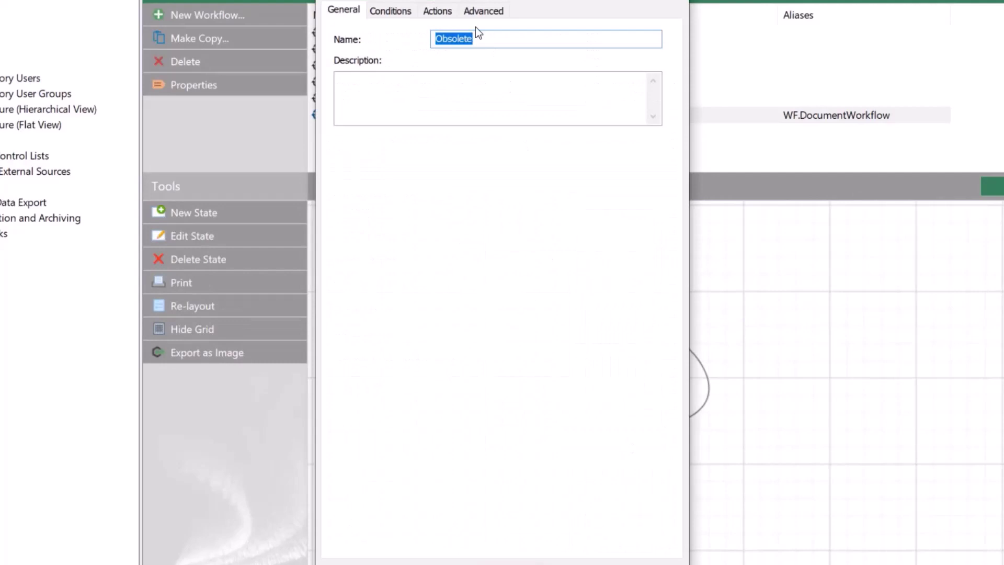
left_click(438, 11)
left_click(396, 259)
left_click(582, 262)
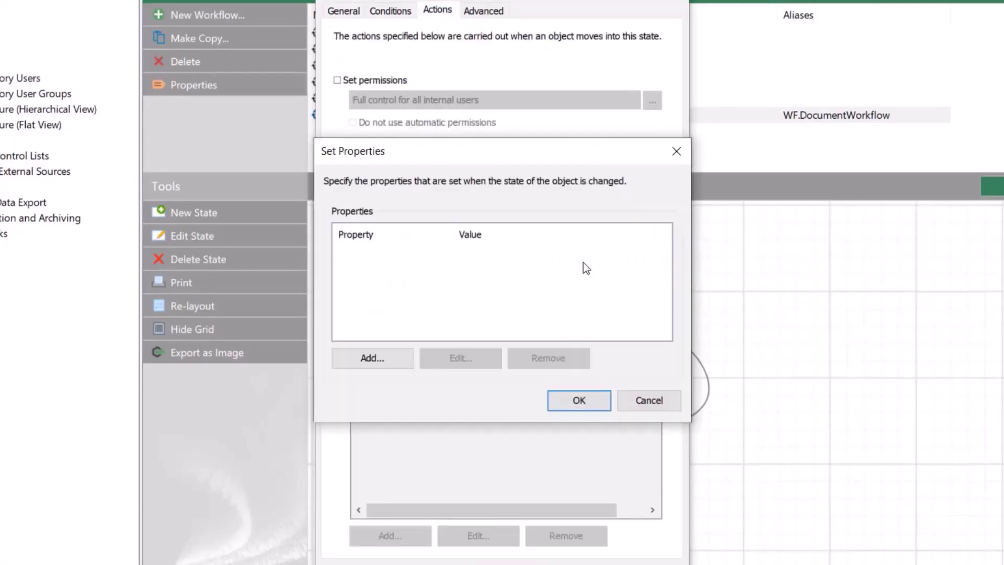
left_click(395, 351)
left_click(658, 253)
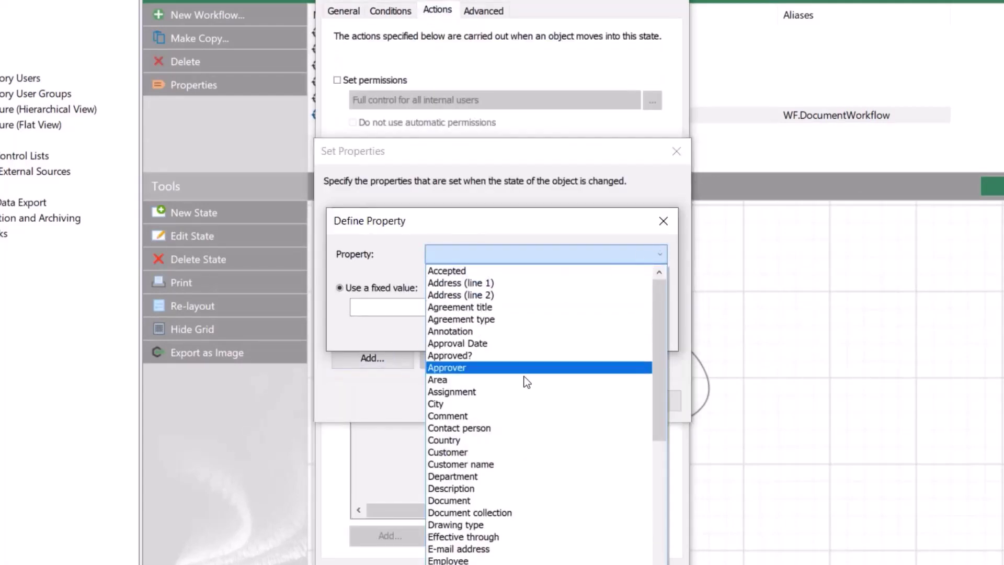
left_click(498, 488)
left_click(464, 306)
type("This ")
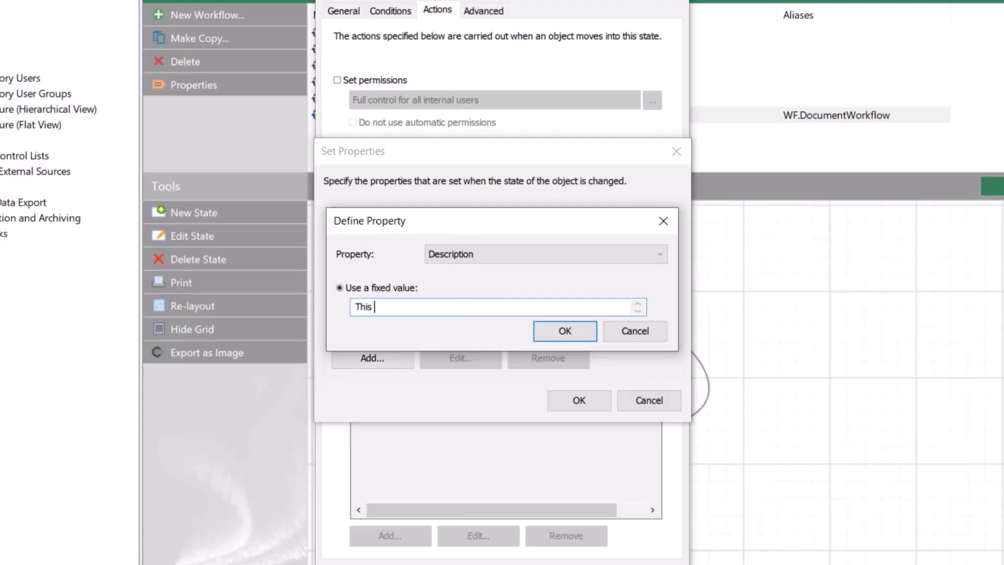
type("copy is obsolete. Do not use this copy of the document!")
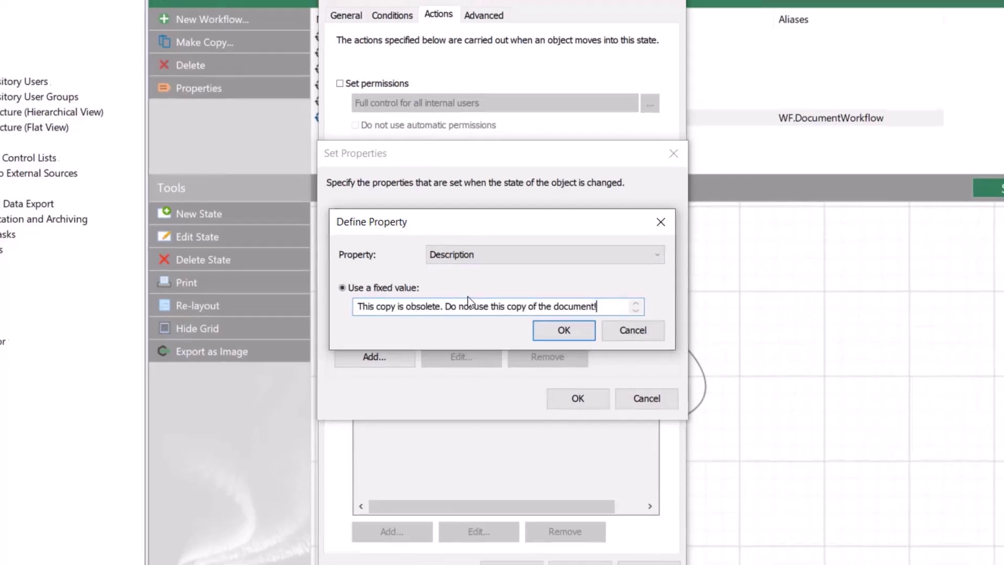
left_click(564, 330)
left_click(578, 398)
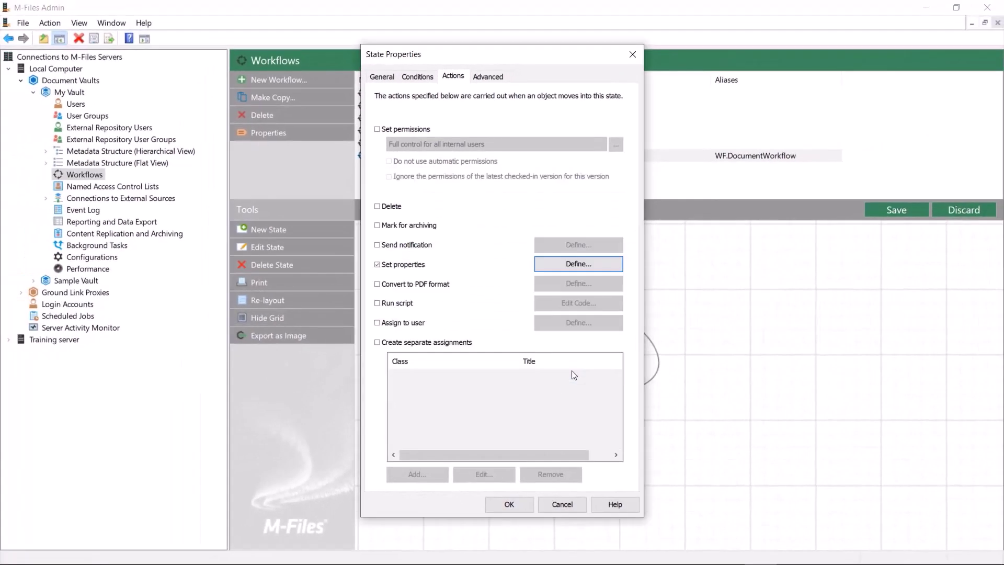
left_click(512, 563)
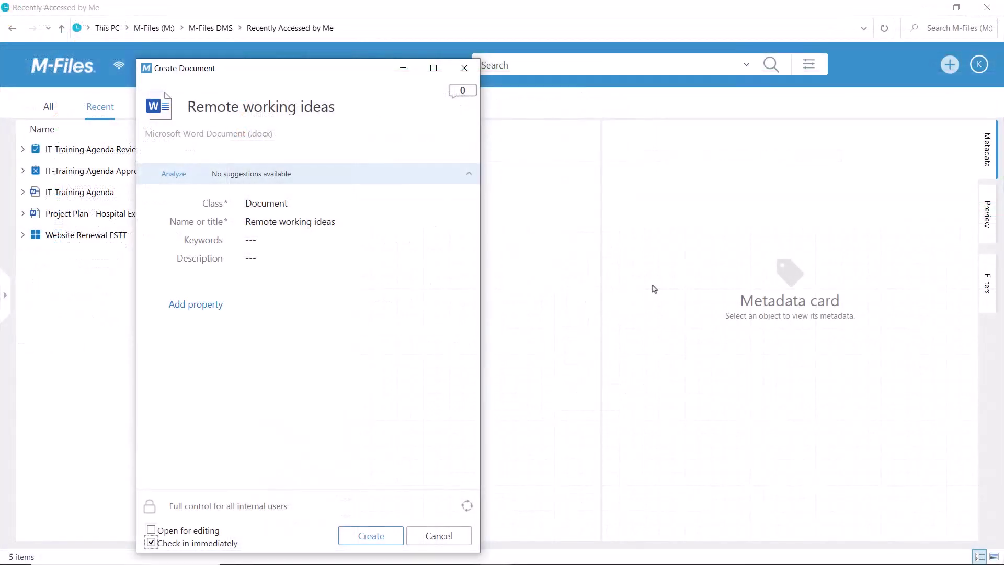
Assign the new Remote working ideas document to Document Workflow and create it in Draft
left_click(406, 505)
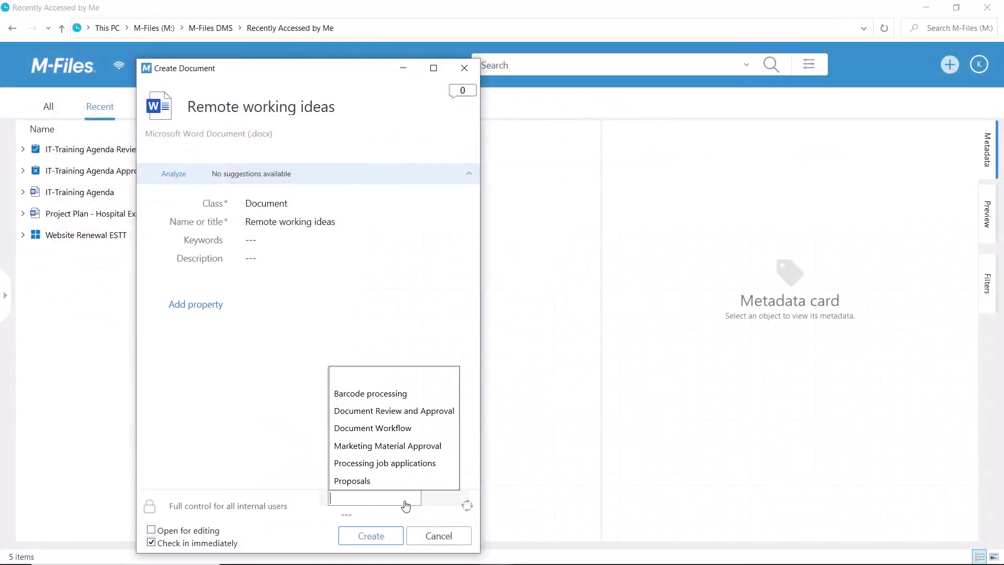
left_click(415, 430)
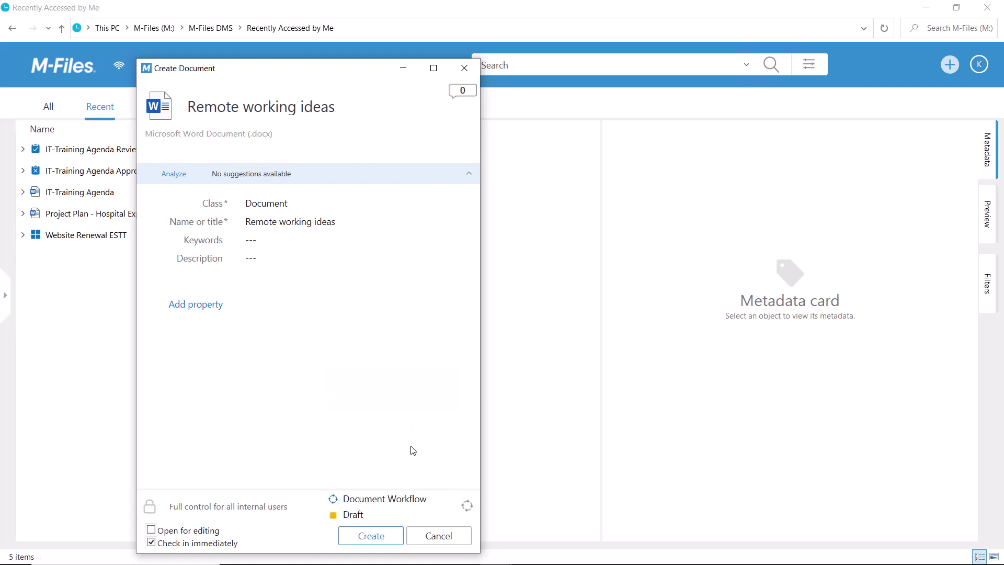
left_click(394, 538)
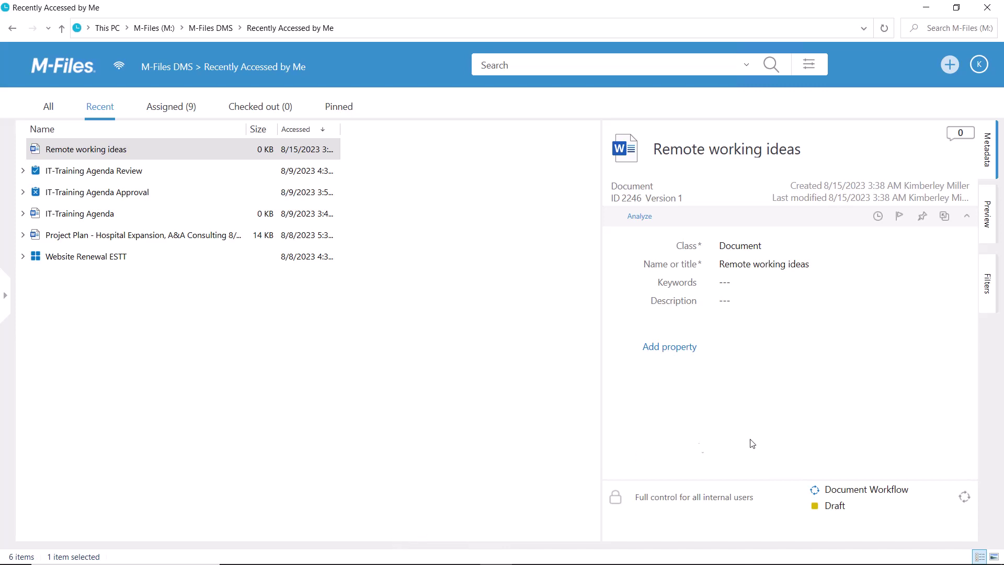
left_click(860, 507)
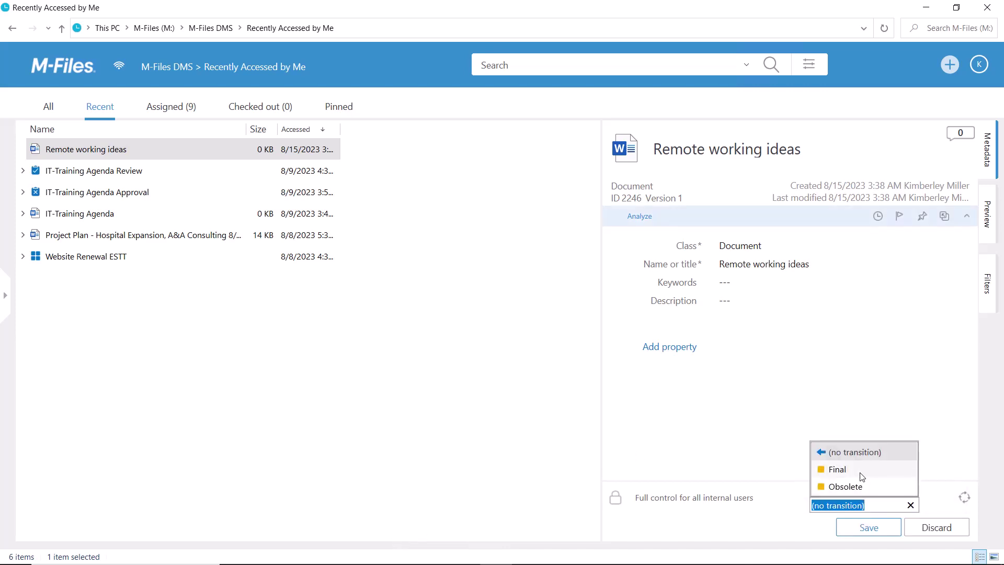
Move the document from Draft to Final and save
left_click(862, 471)
left_click(548, 353)
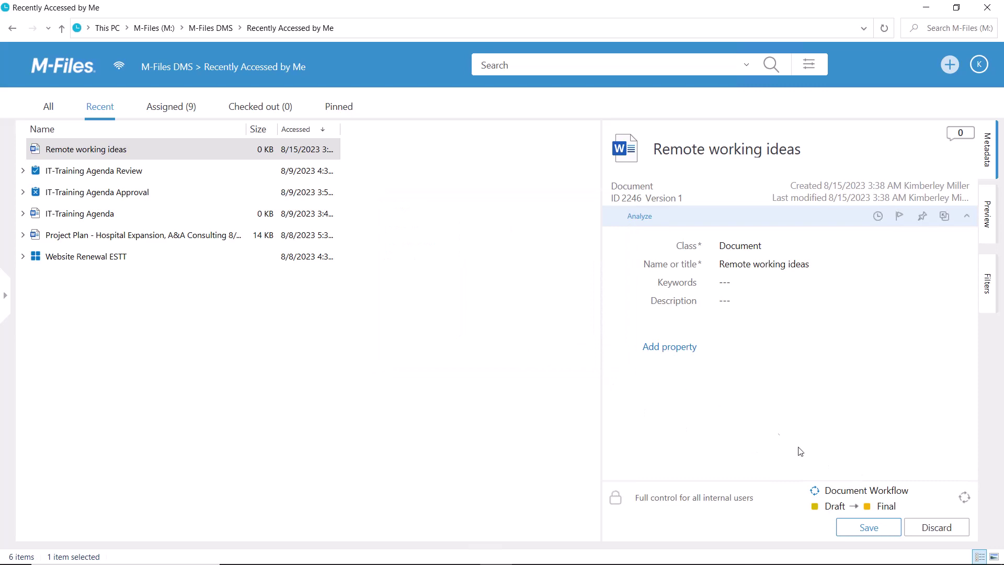
left_click(870, 529)
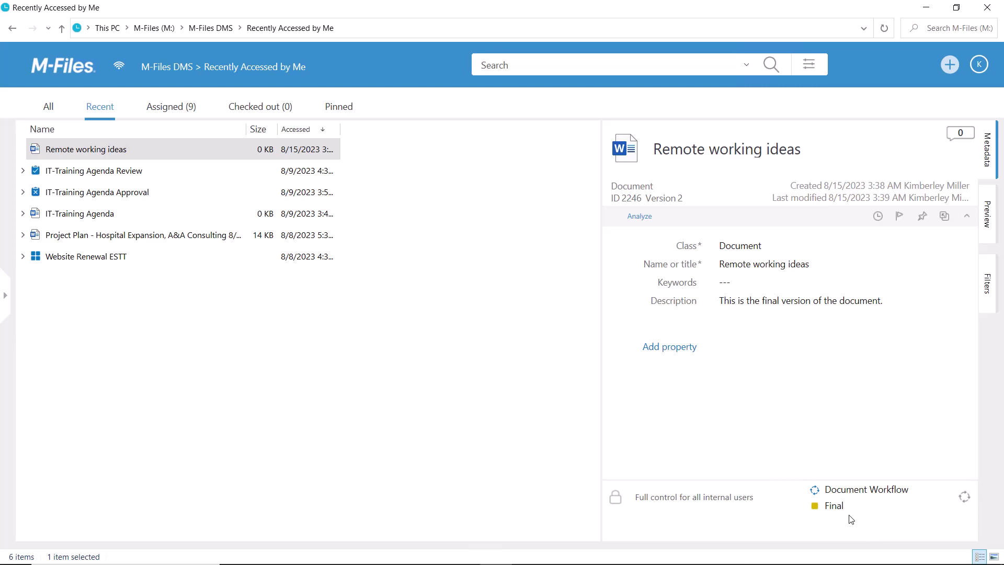
Transition the document from Final to Obsolete and save, triggering the obsolete Description
left_click(837, 506)
left_click(869, 487)
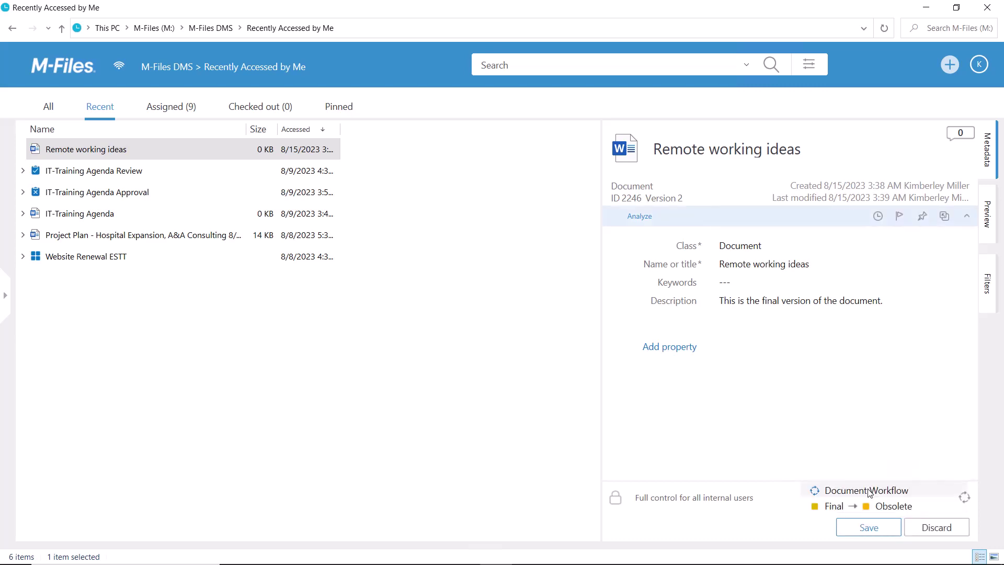
left_click(869, 493)
left_click(555, 357)
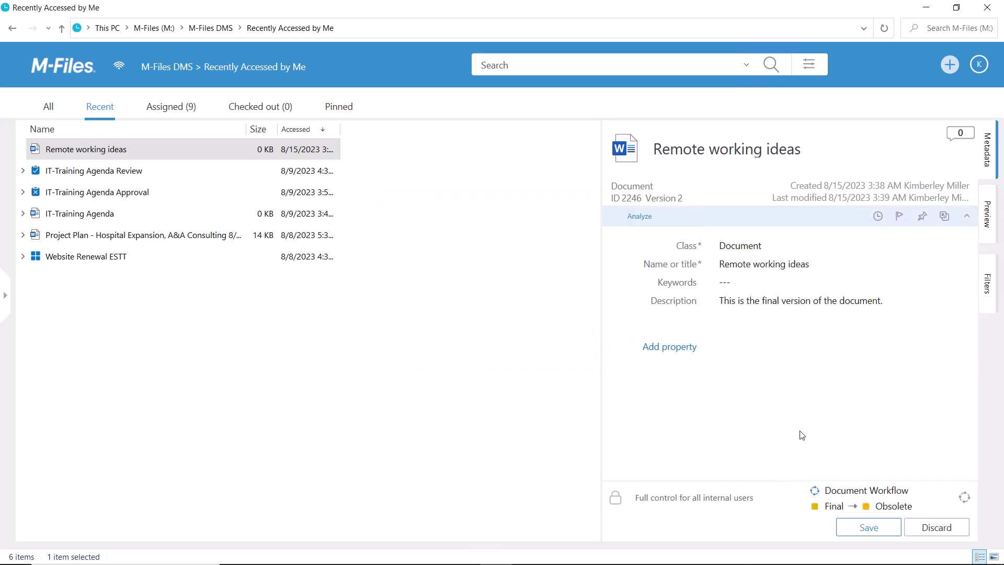
left_click(865, 526)
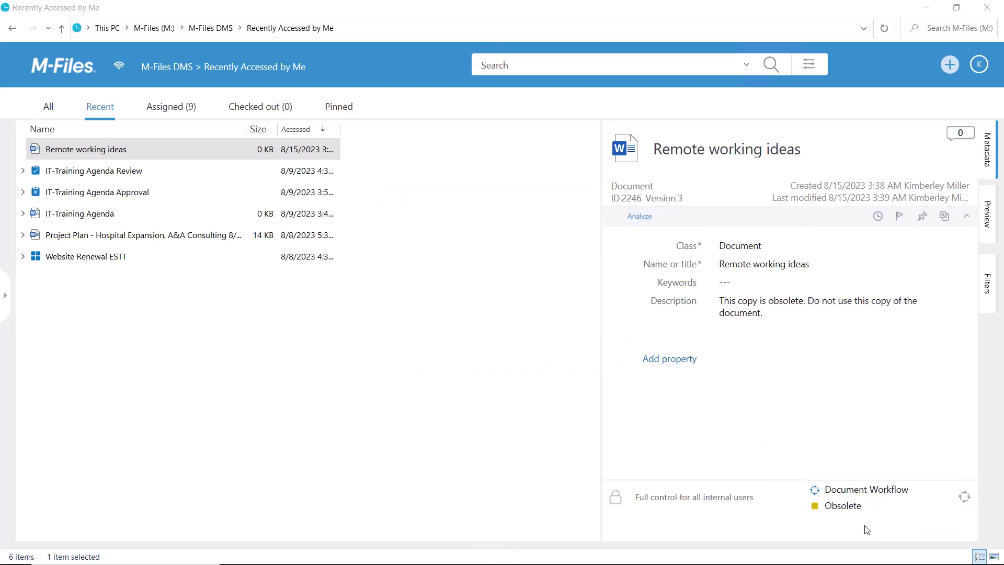